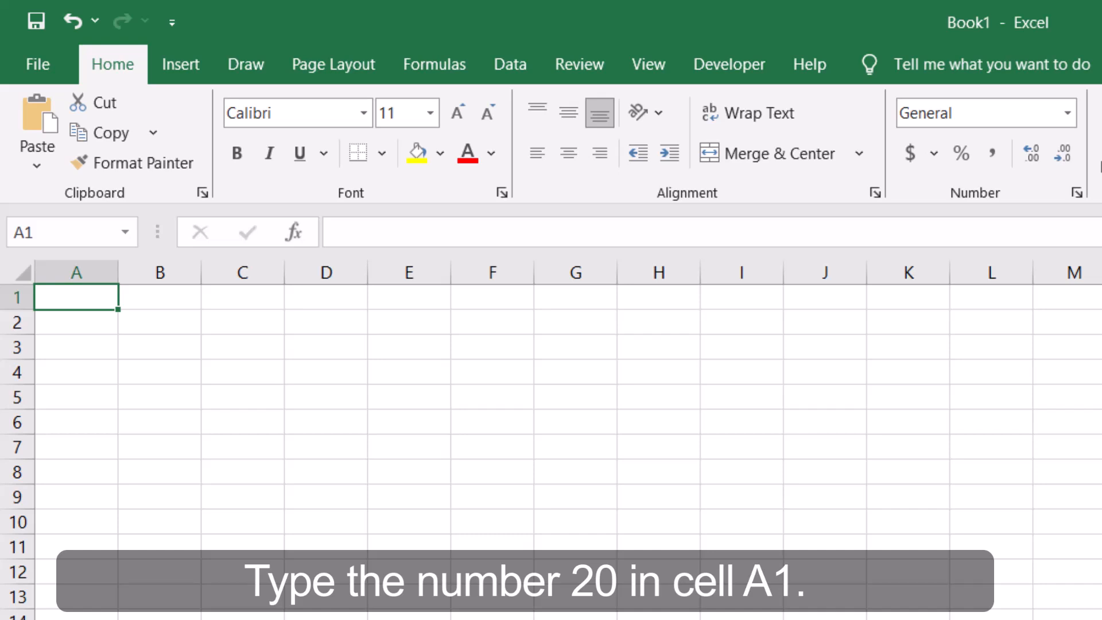
Enter the number 20 in cell A1 and 15 in cell B1.
text(20)
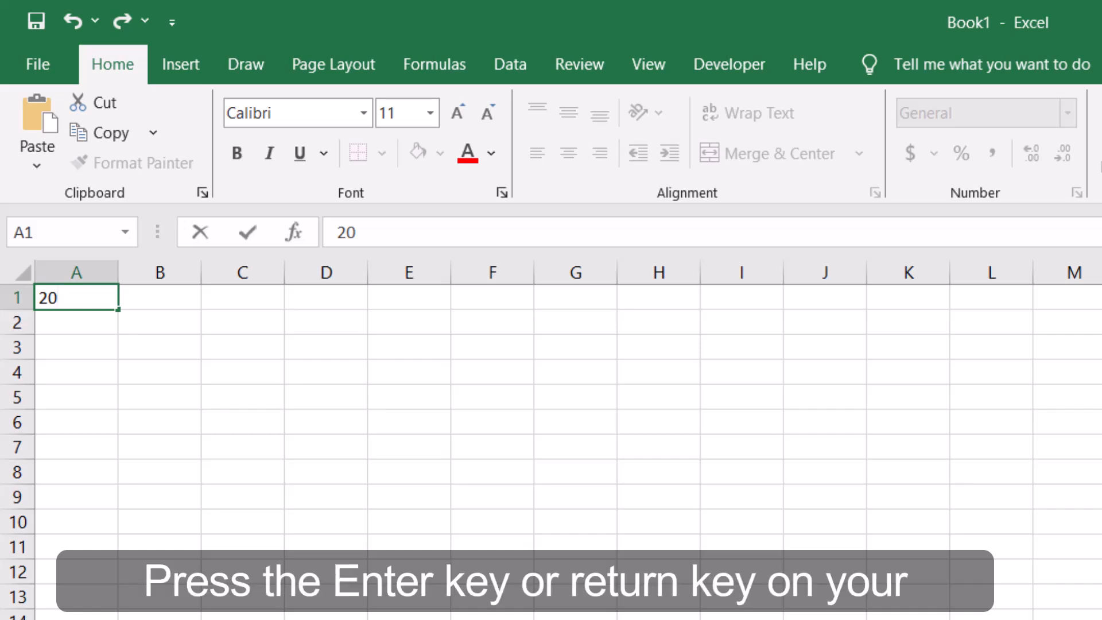
key(Return)
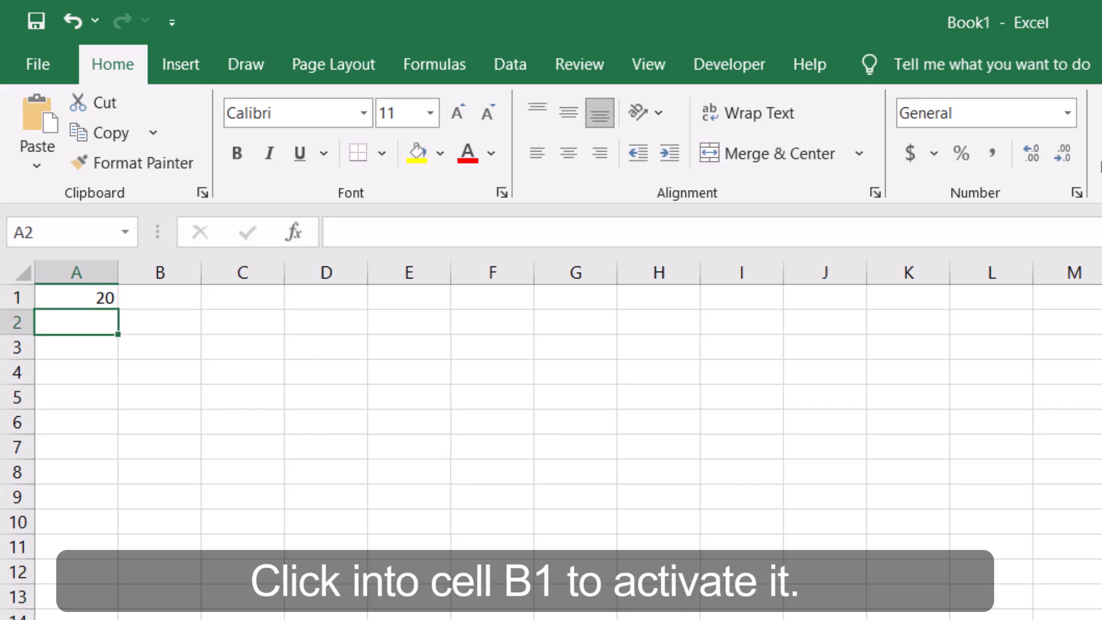
click(162, 300)
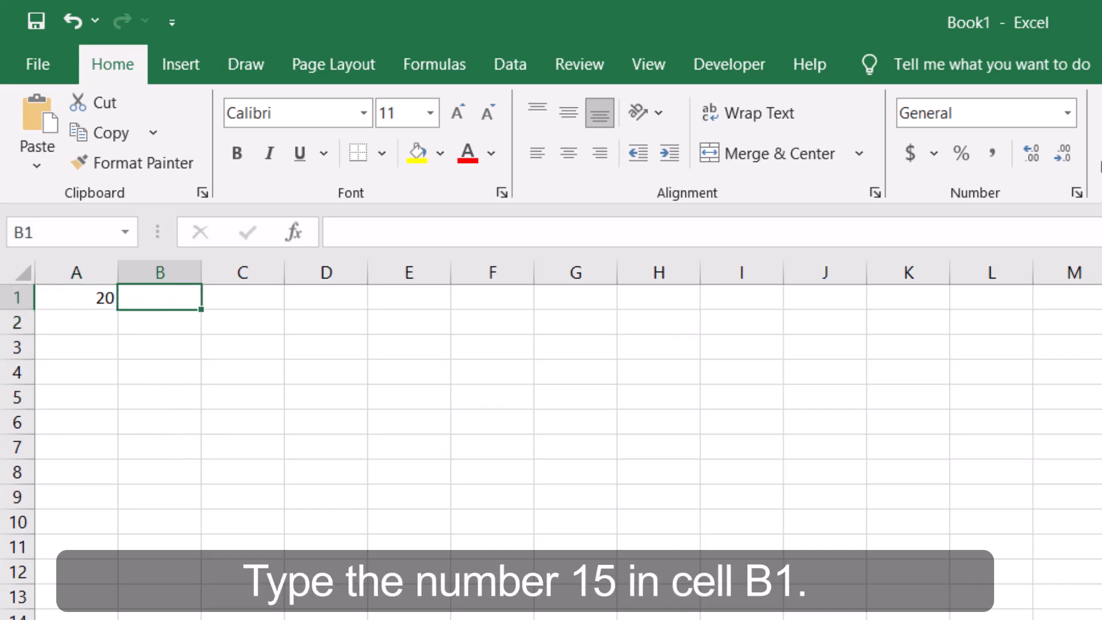
text(15)
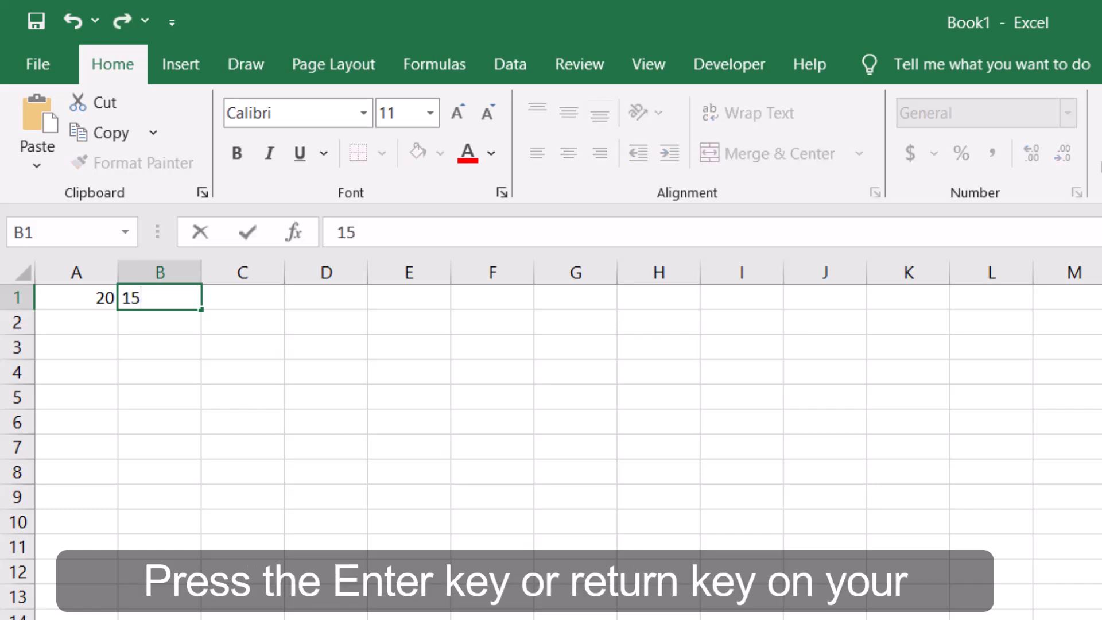
key(Return)
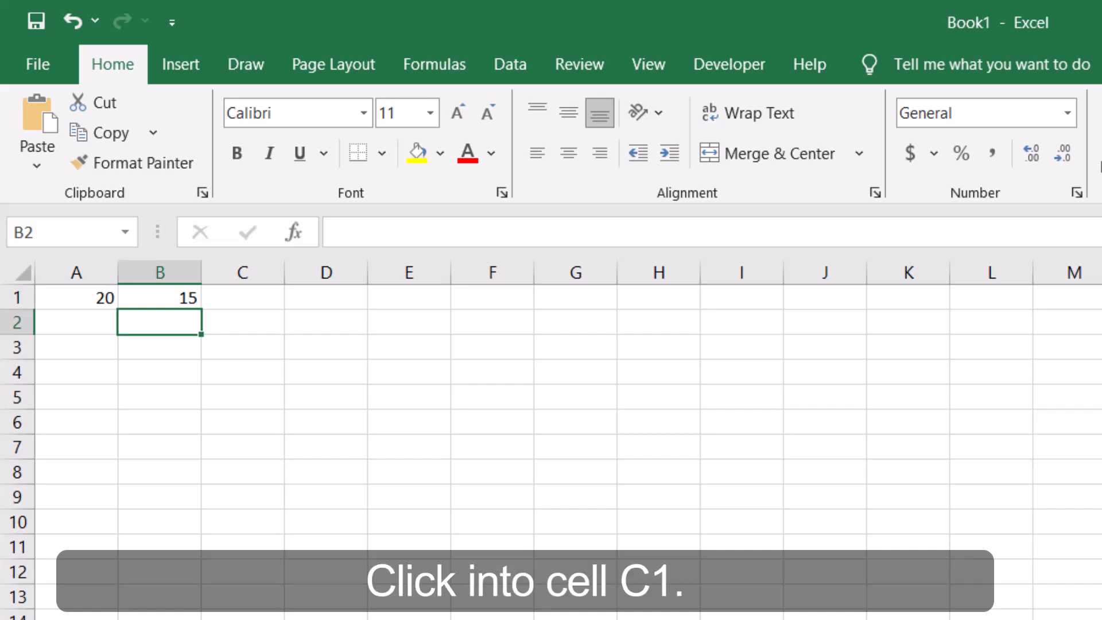
Add cells A1 and B1 in cell C1 with the formula =SUM(A1:B1).
click(236, 296)
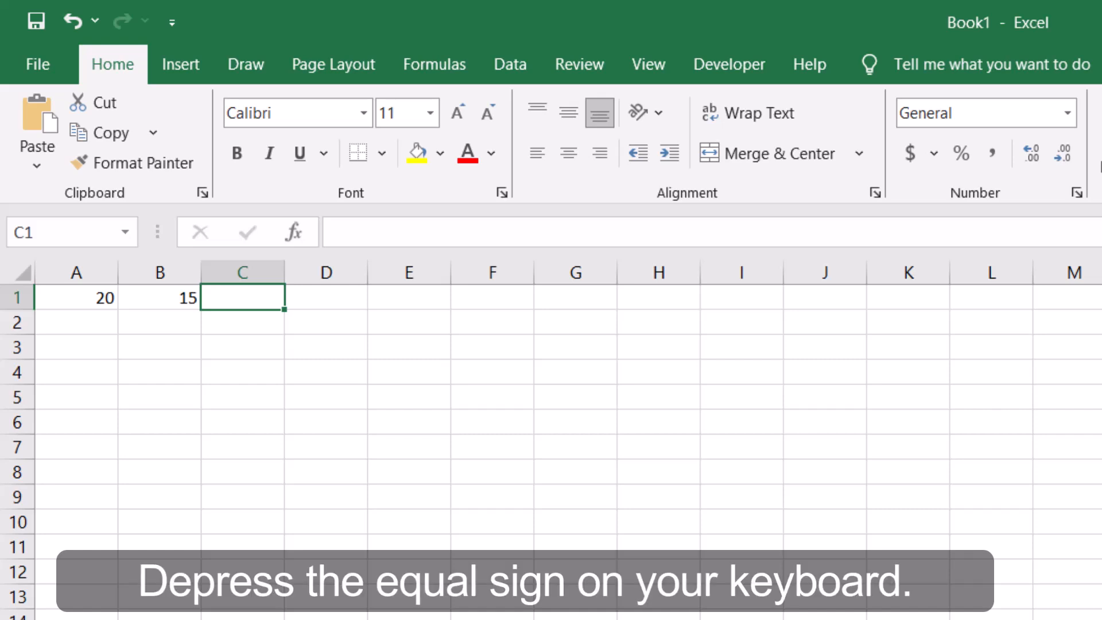
text(=)
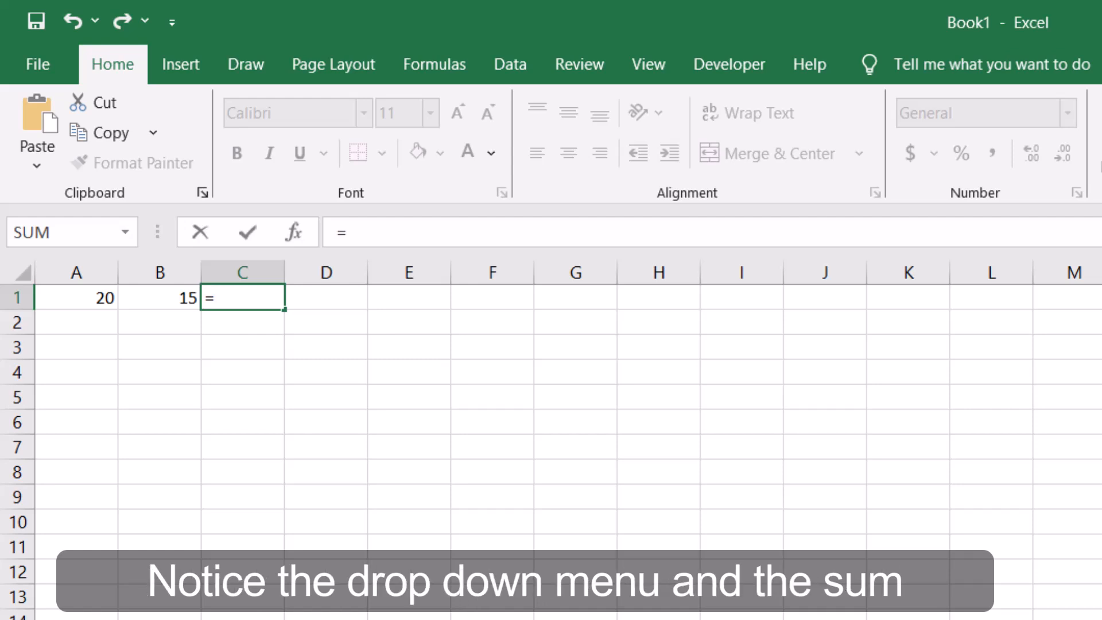
text(sum)
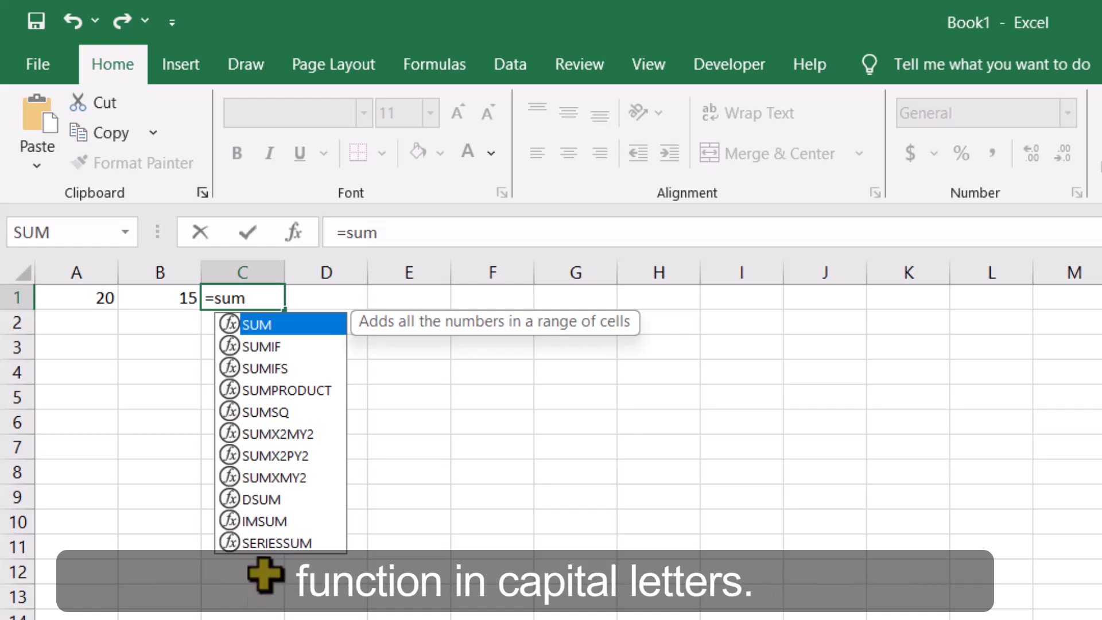
double_click(256, 324)
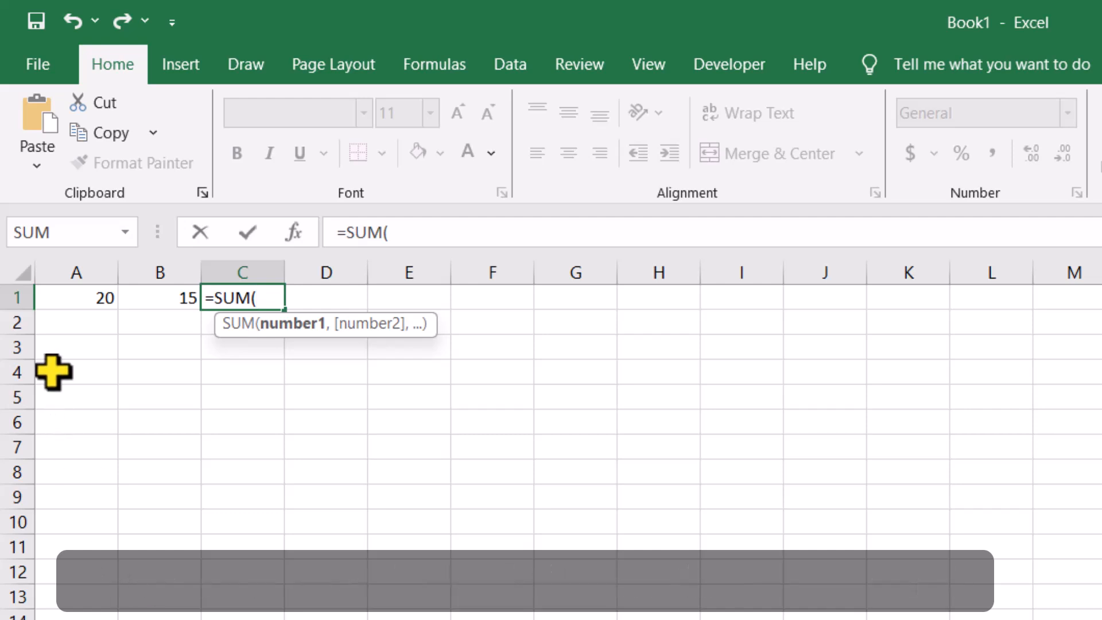
click(66, 299)
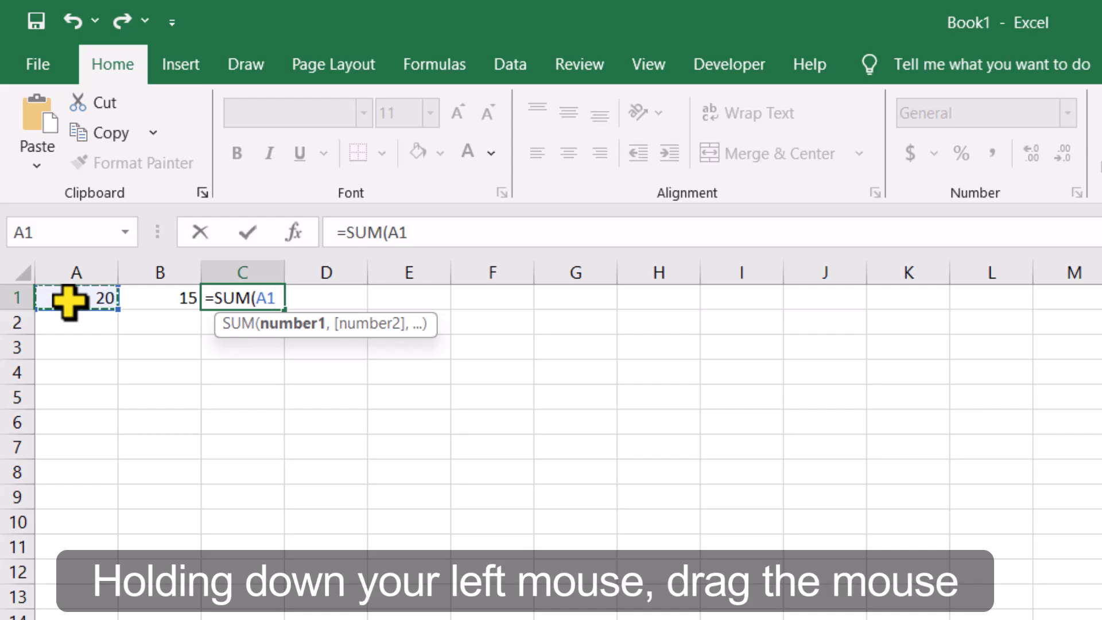
drag(69, 301, 138, 304)
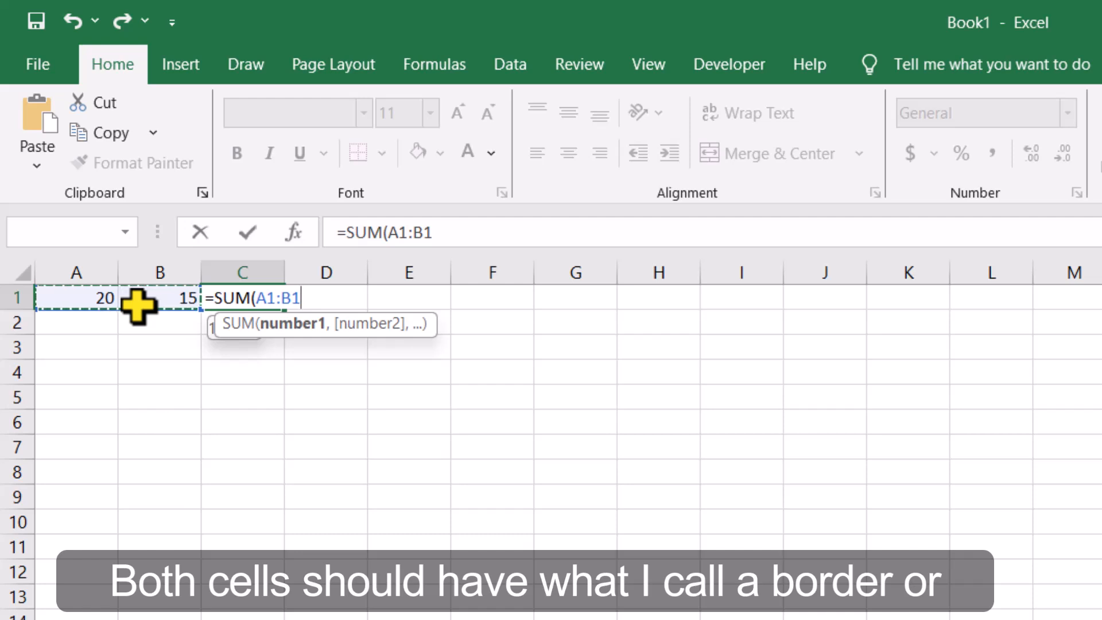
drag(138, 304, 139, 299)
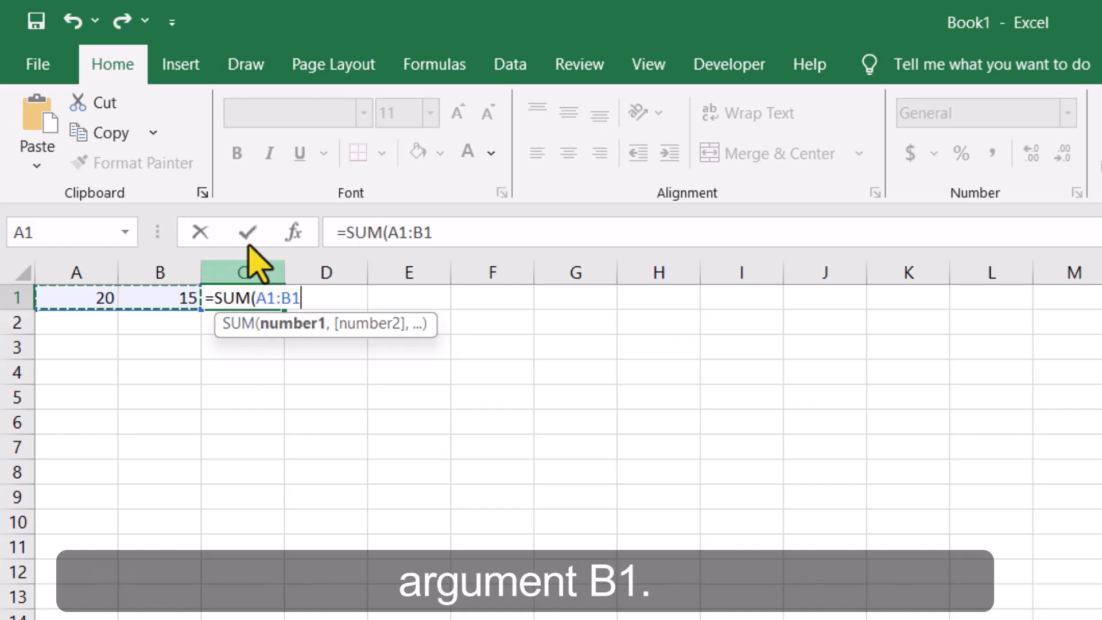
click(321, 298)
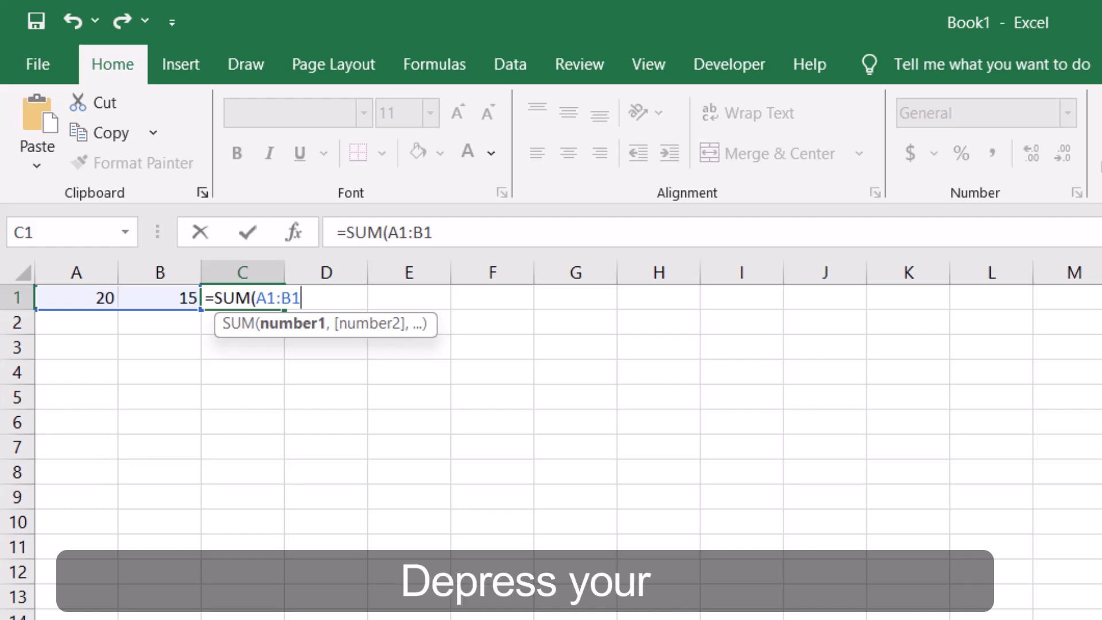
text())
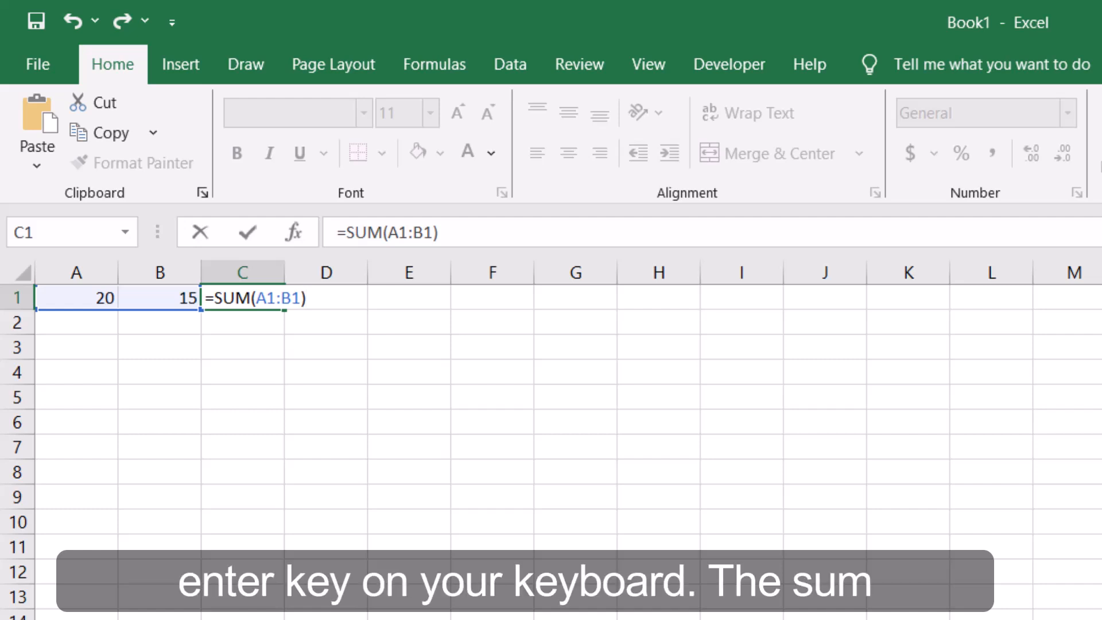
key(Return)
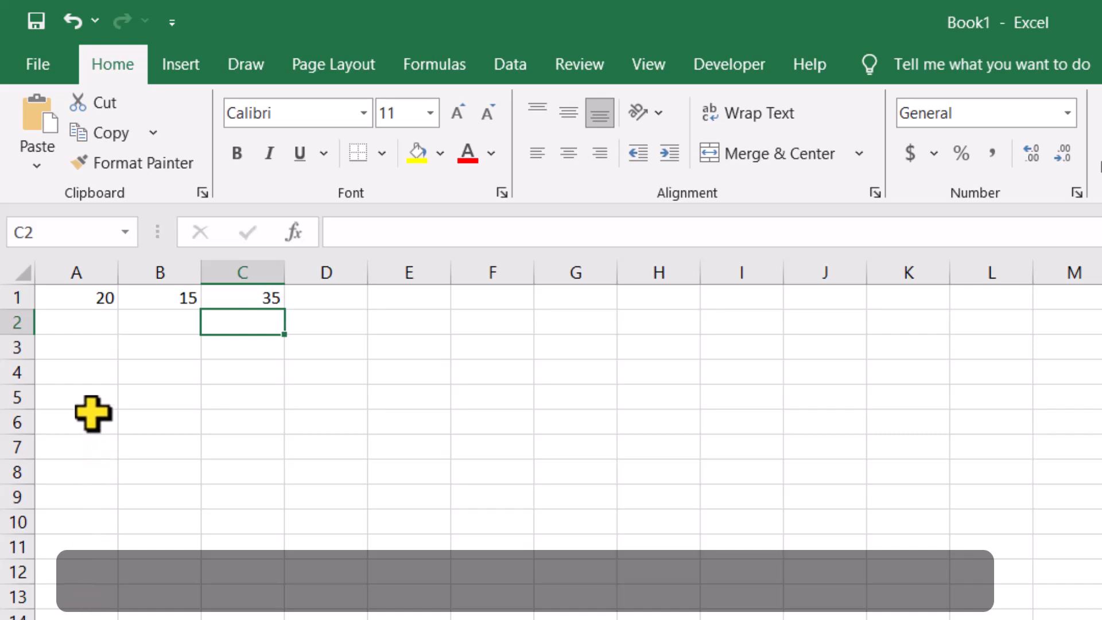
Enter the numbers 10, 20 and 30 in cells A5, B5 and C5.
click(80, 396)
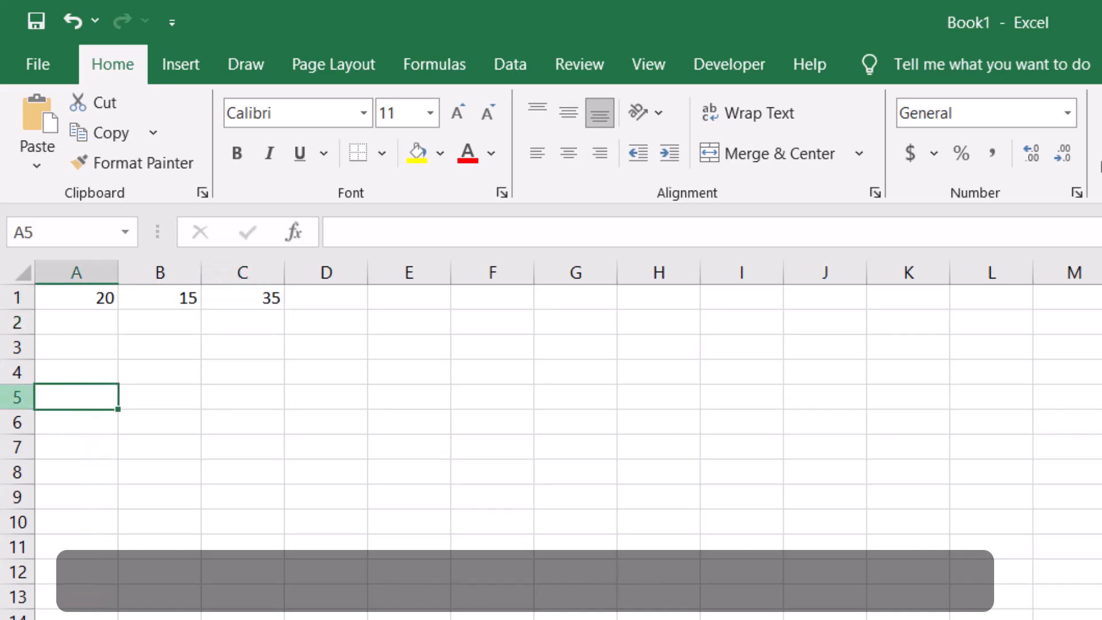
text(10)
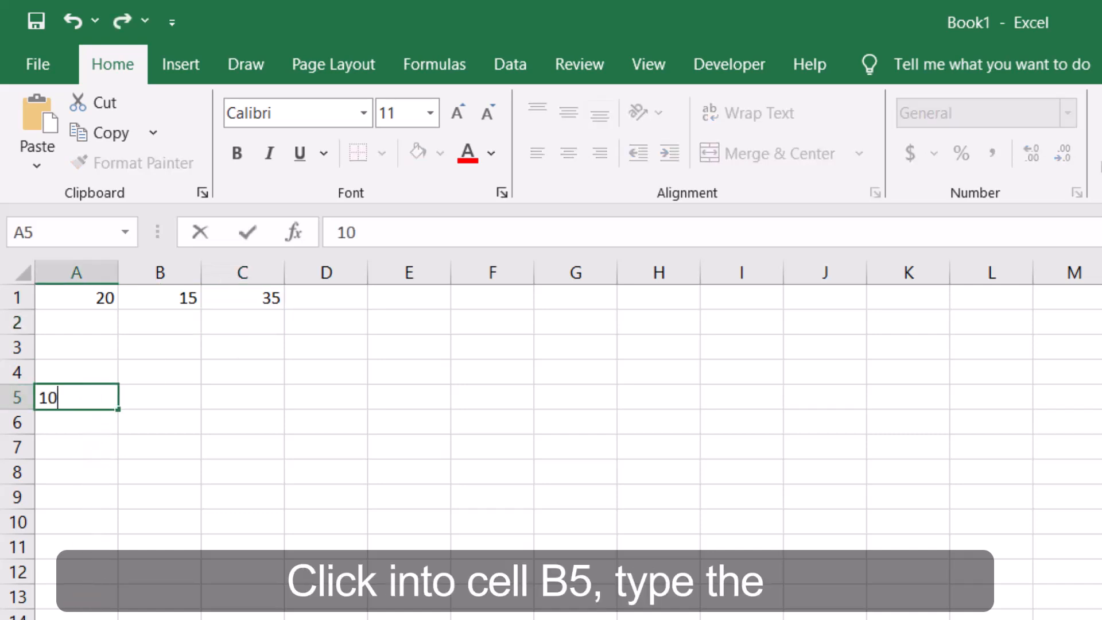
click(150, 402)
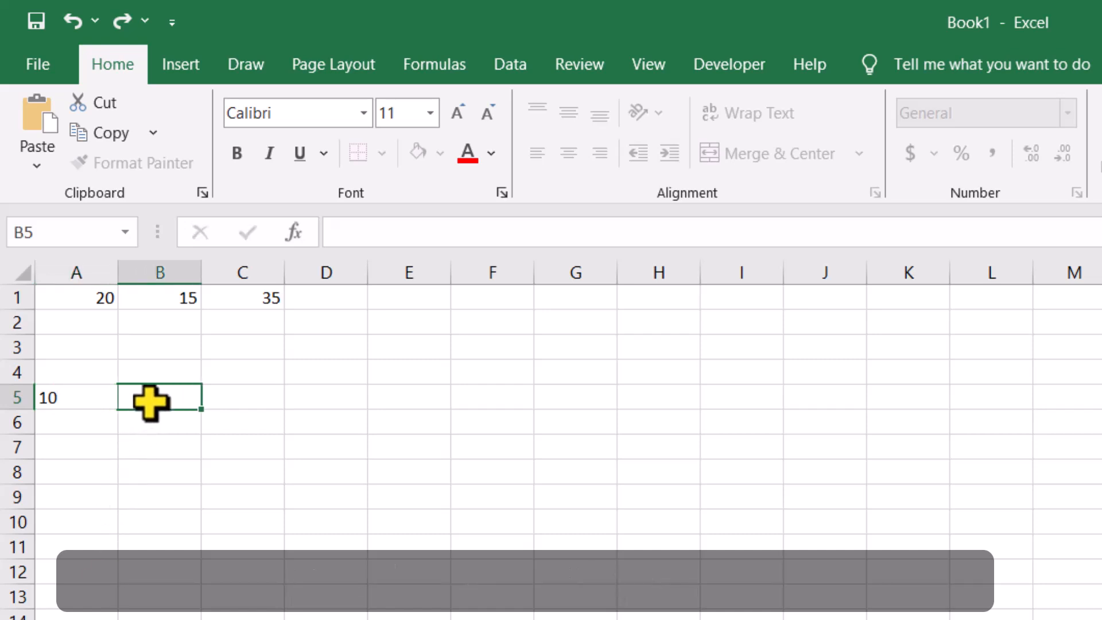
text(20)
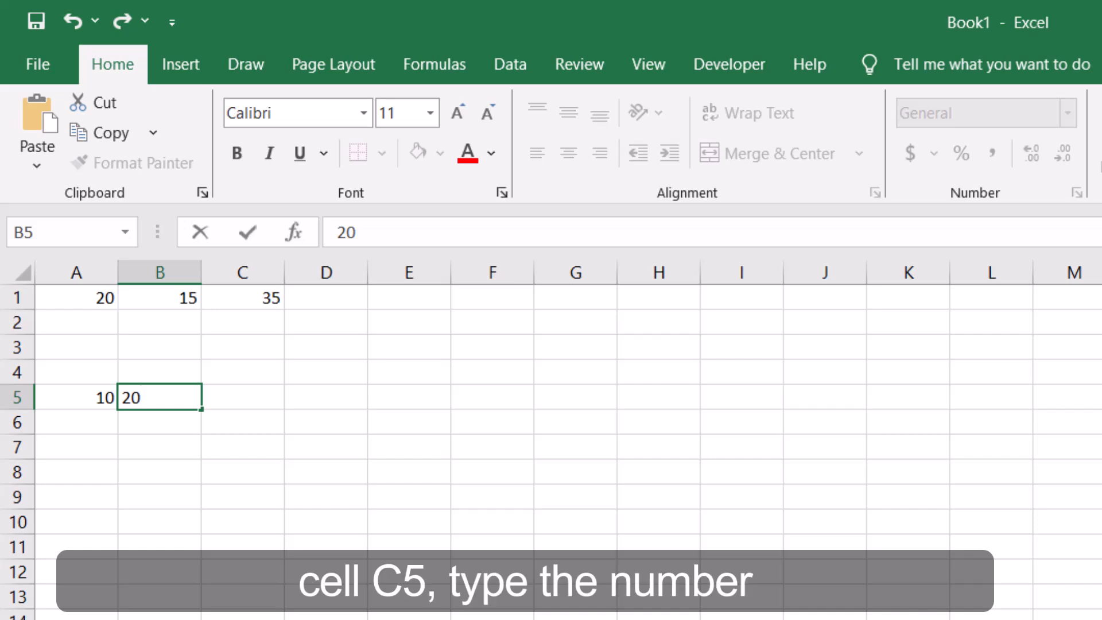
click(260, 397)
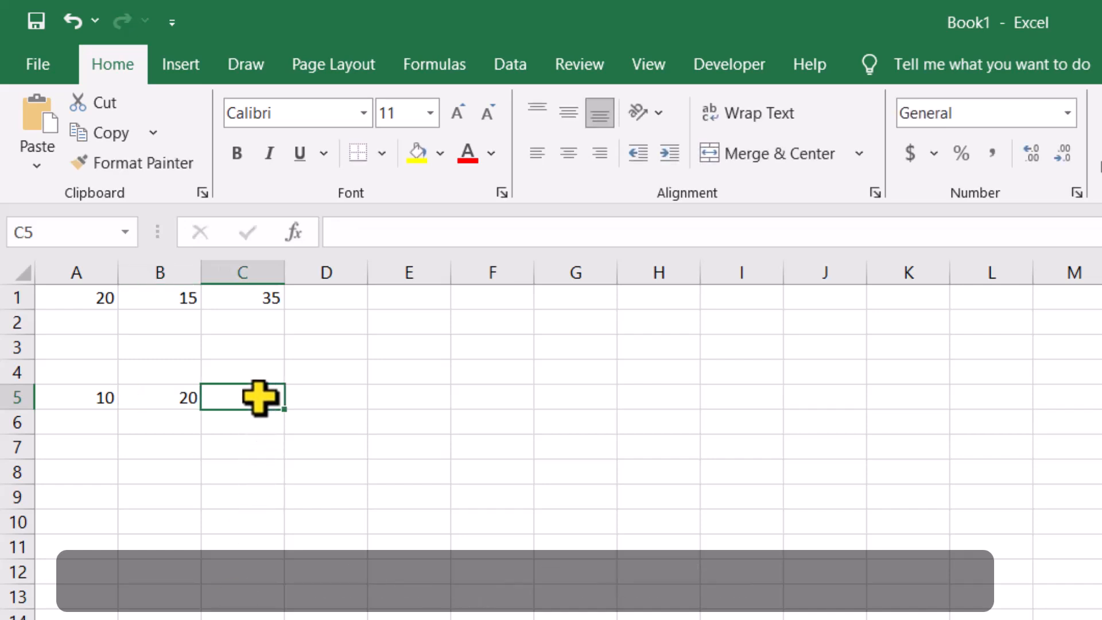
text(30)
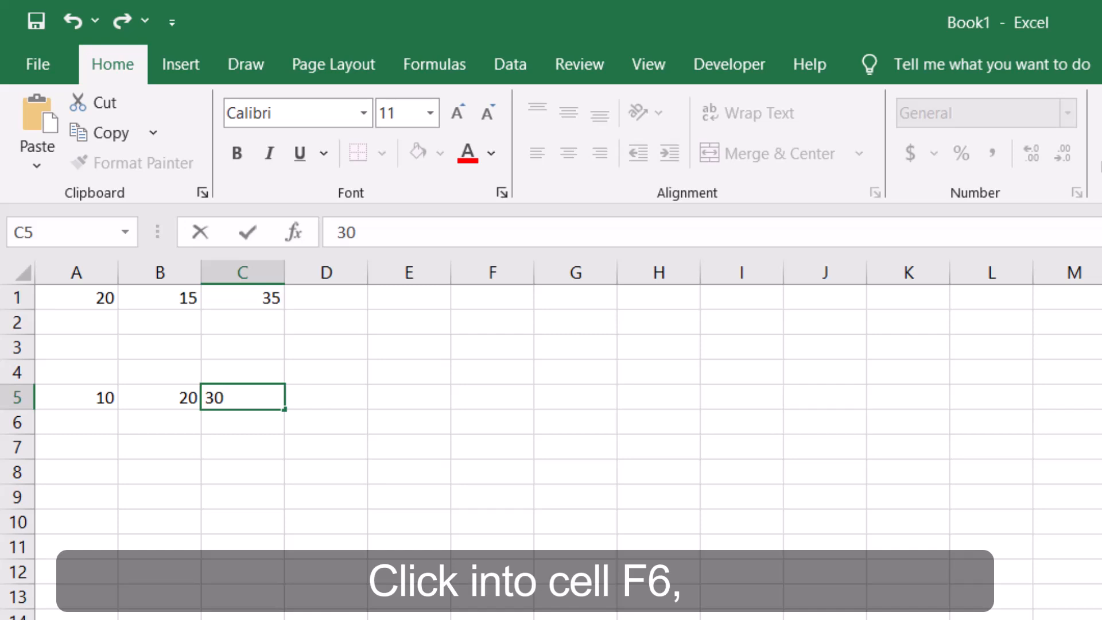
Enter the numbers 45, 55 and 65 in cells F6, G6 and H6.
click(480, 427)
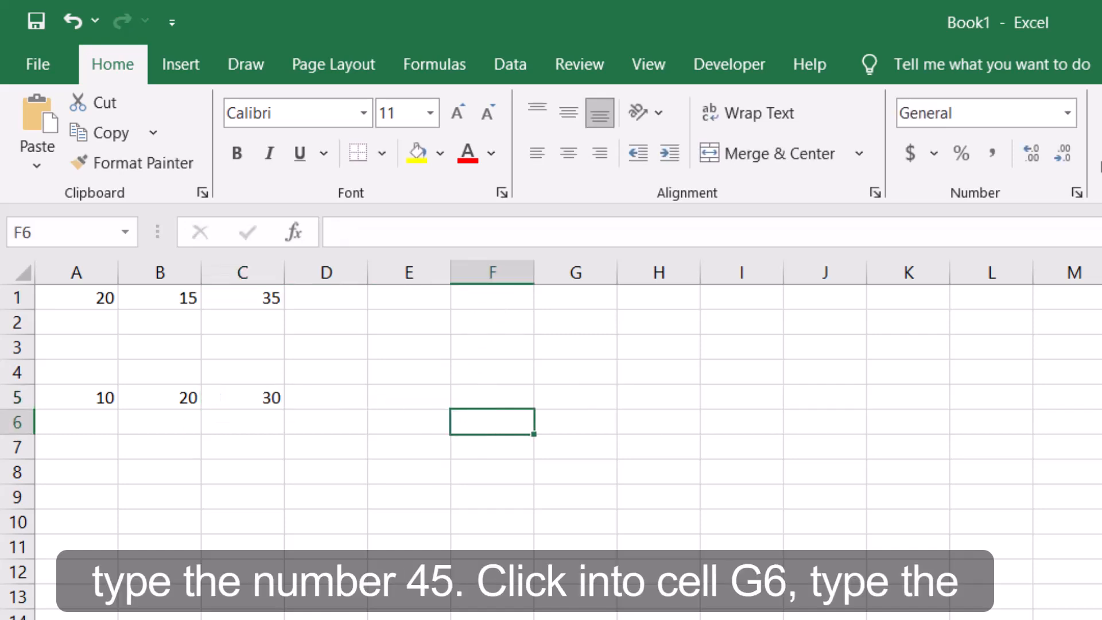
text(45)
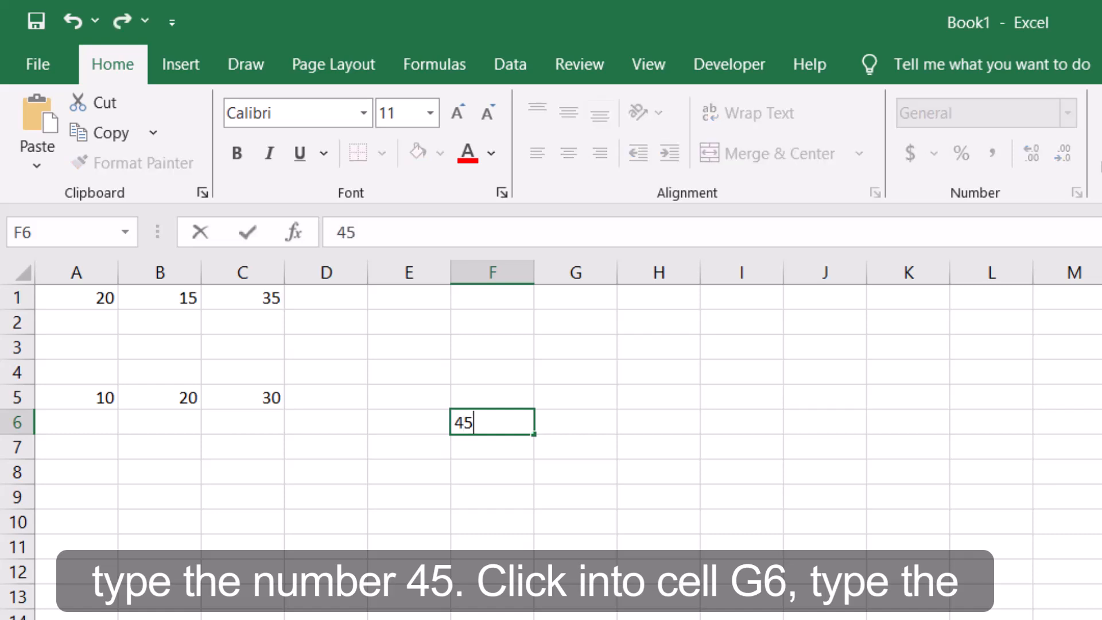
click(577, 423)
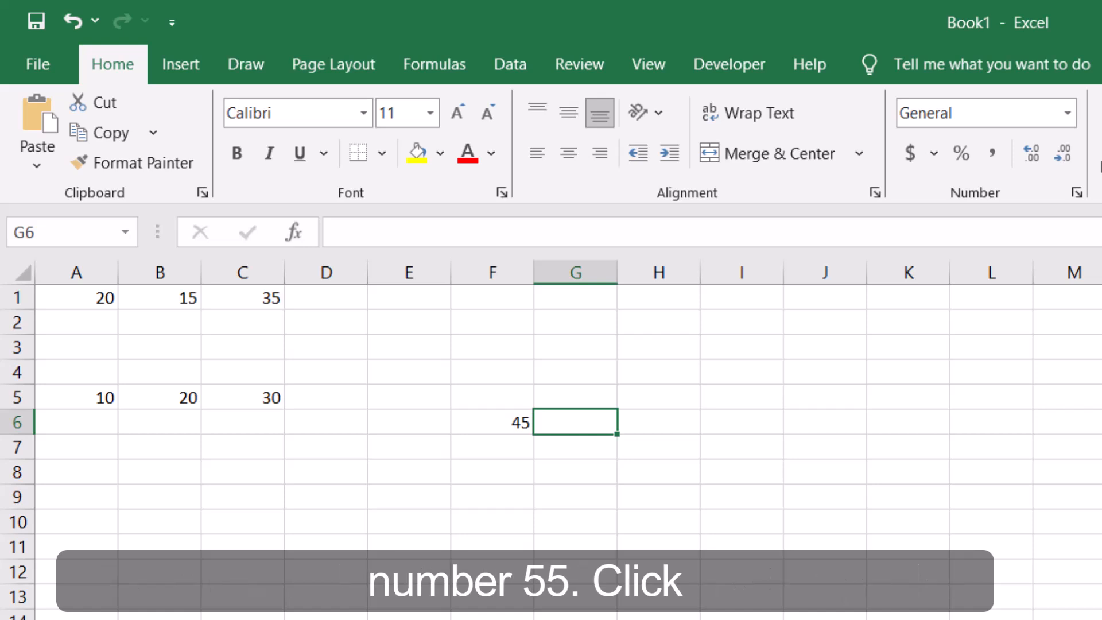
text(55)
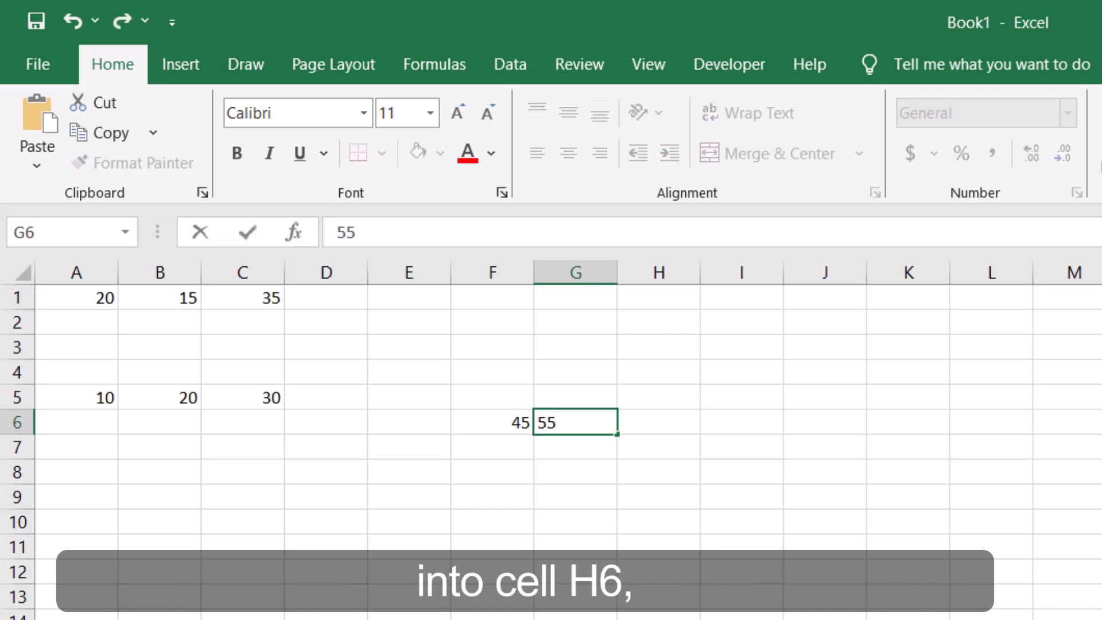
click(649, 420)
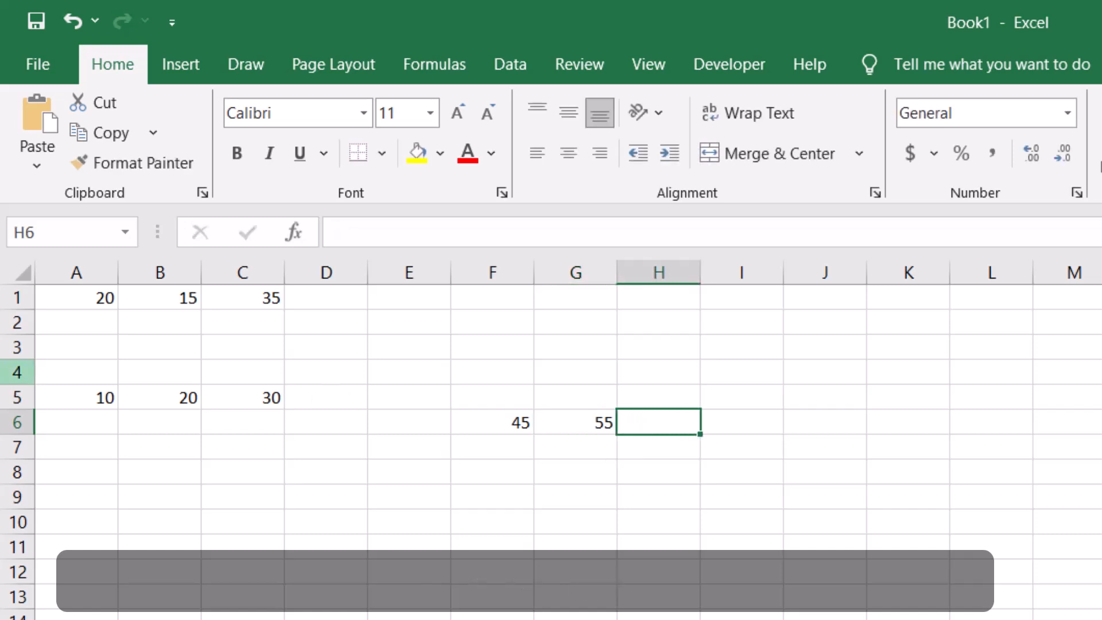
text(65)
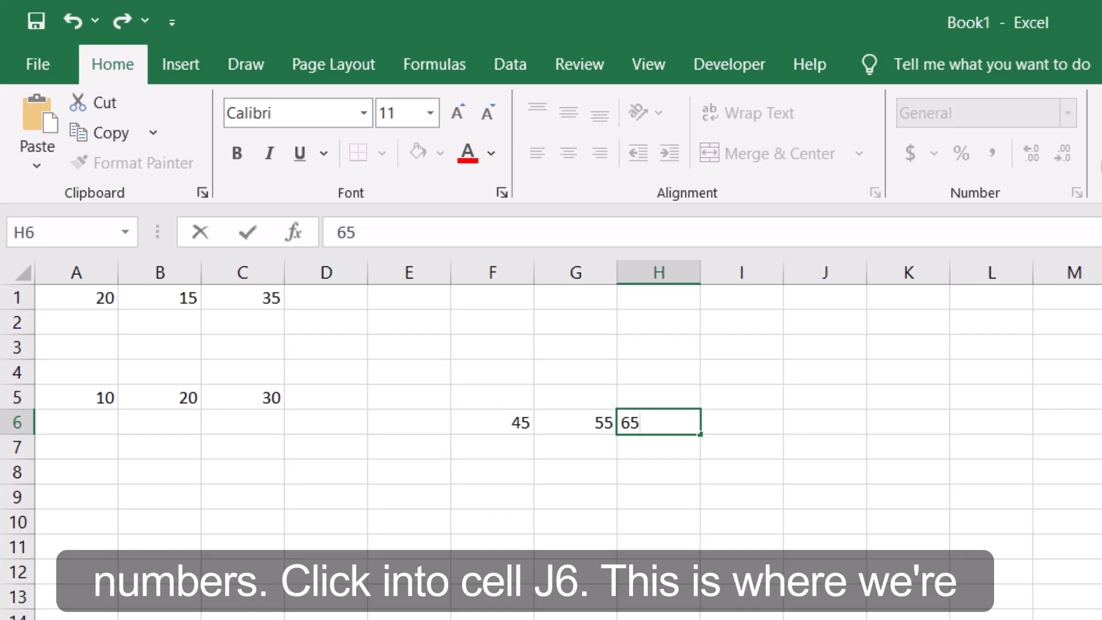
Start a SUM formula in cell J6 with the range A5:C5 as its first argument.
click(827, 428)
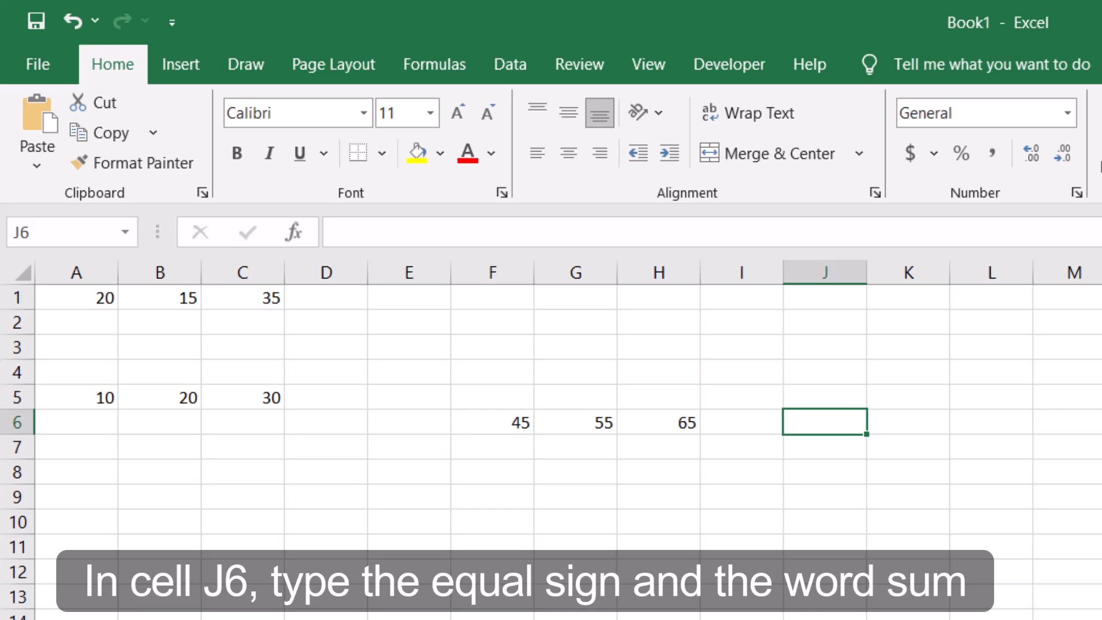
text(=sum)
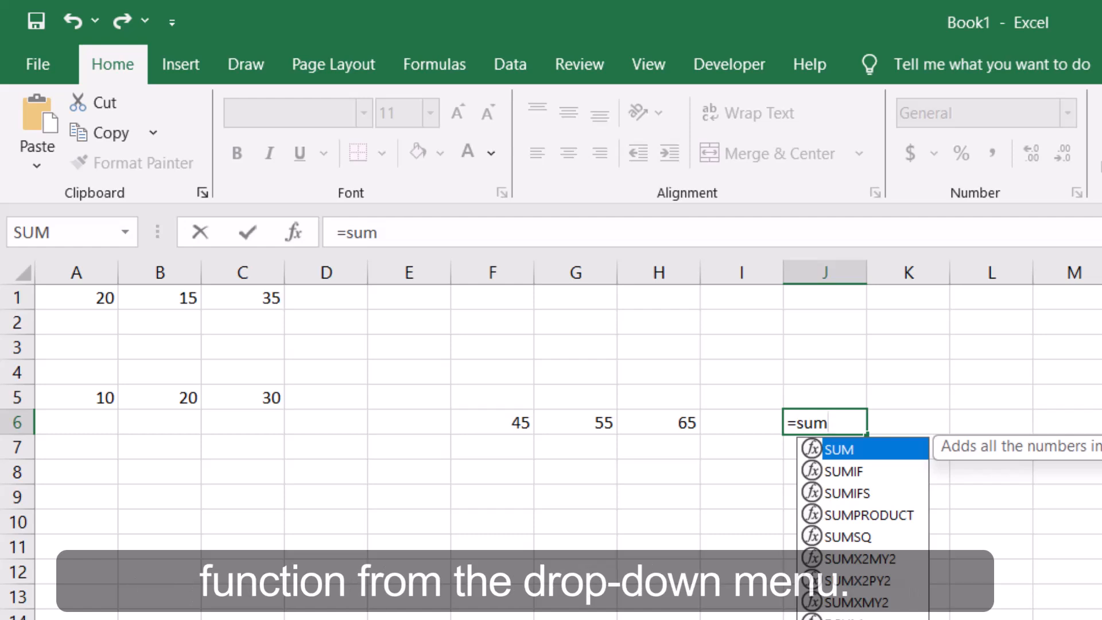
double_click(852, 449)
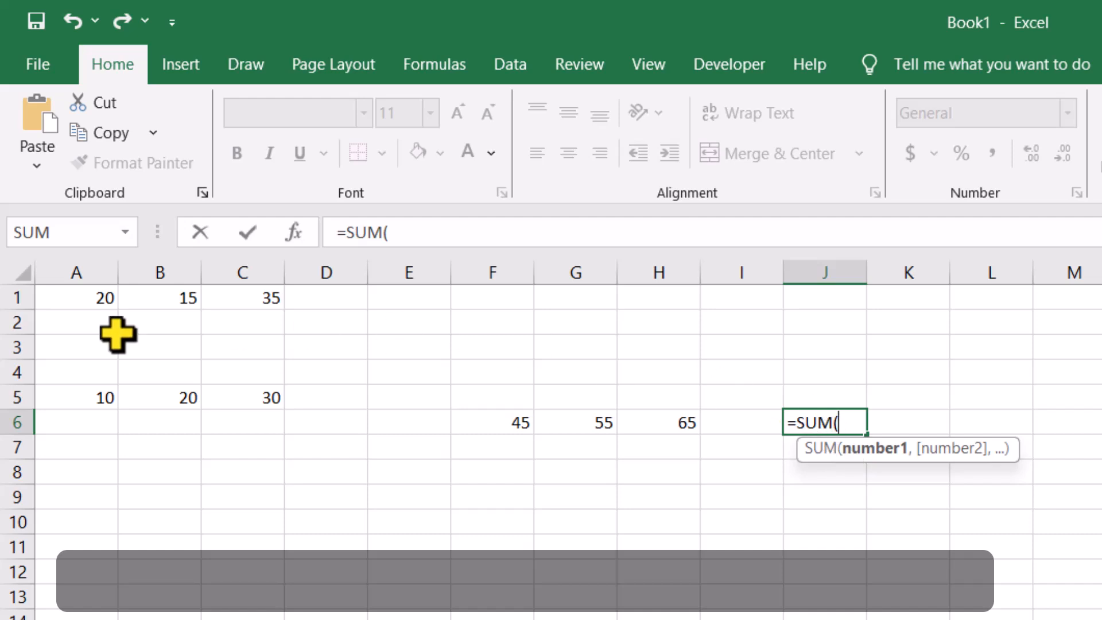
click(80, 394)
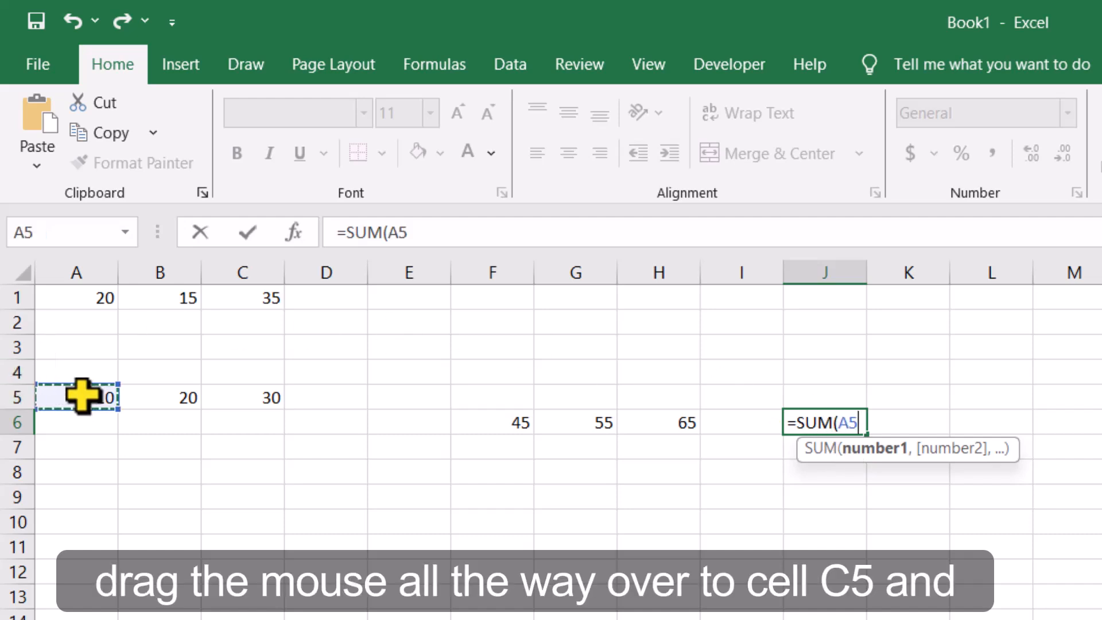
drag(81, 395, 224, 403)
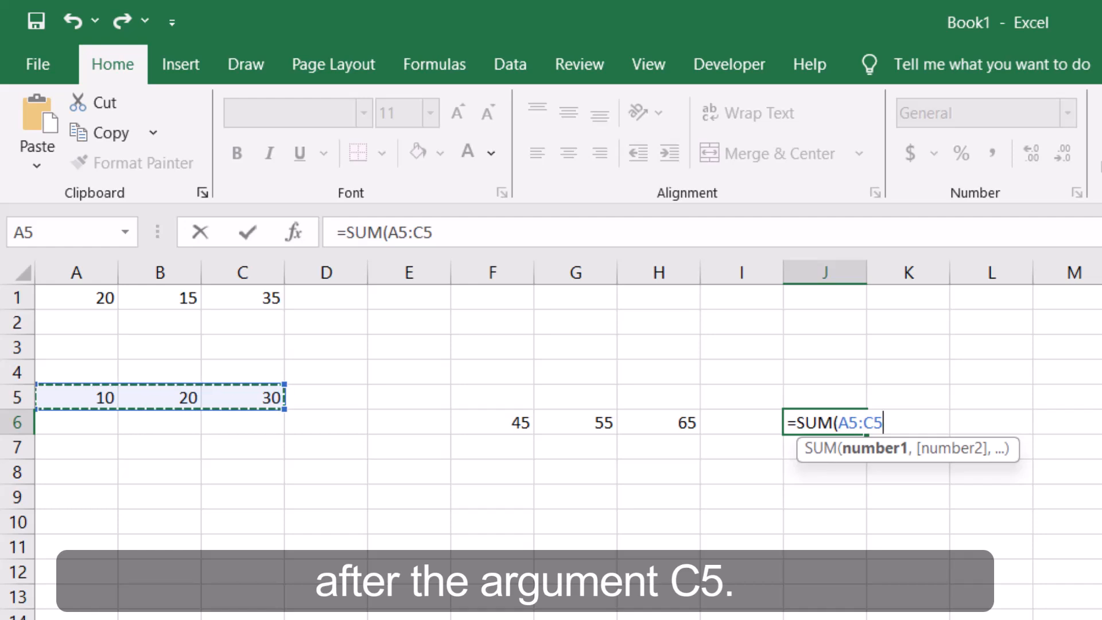
Add the range F6:H6 as the second argument and complete the formula in J6 as =SUM(A5:C5,F6:H6).
click(480, 233)
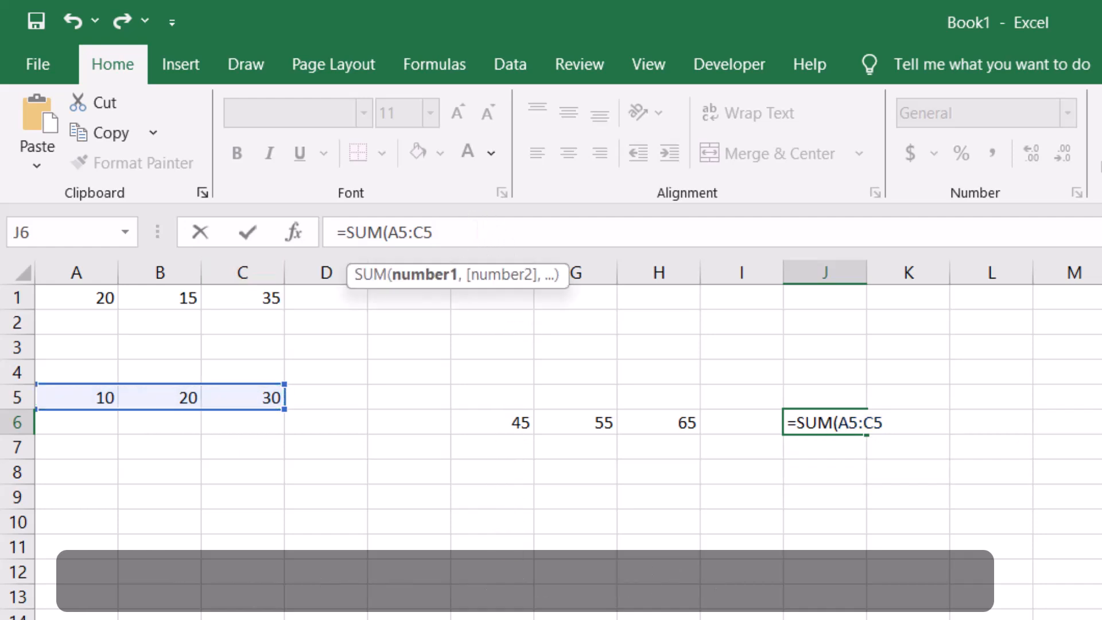
text(,)
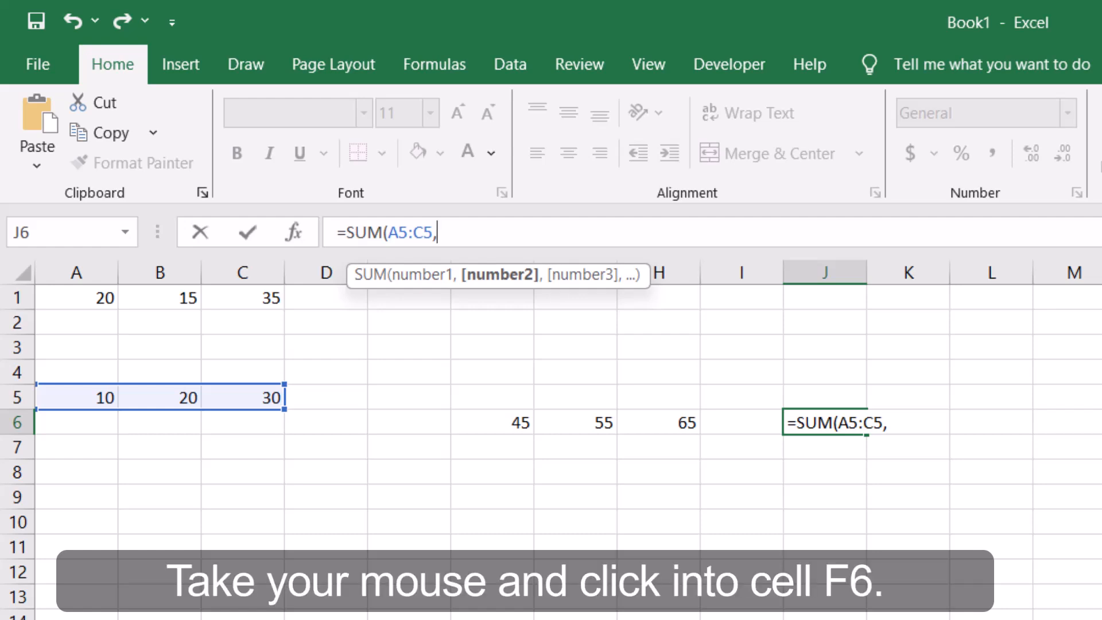
click(486, 427)
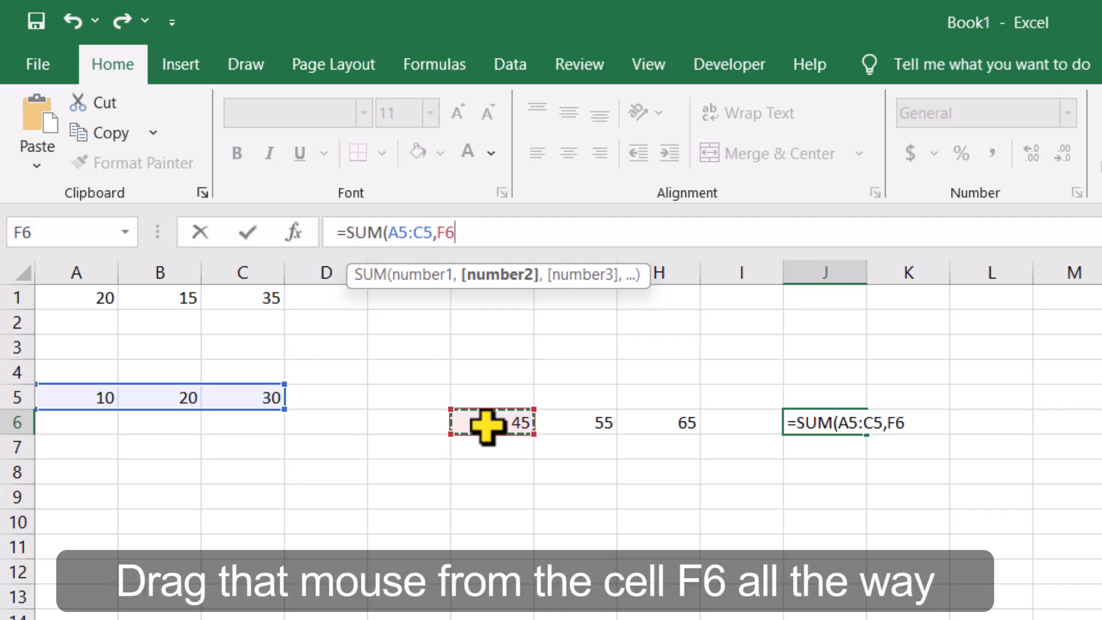
drag(486, 428, 631, 425)
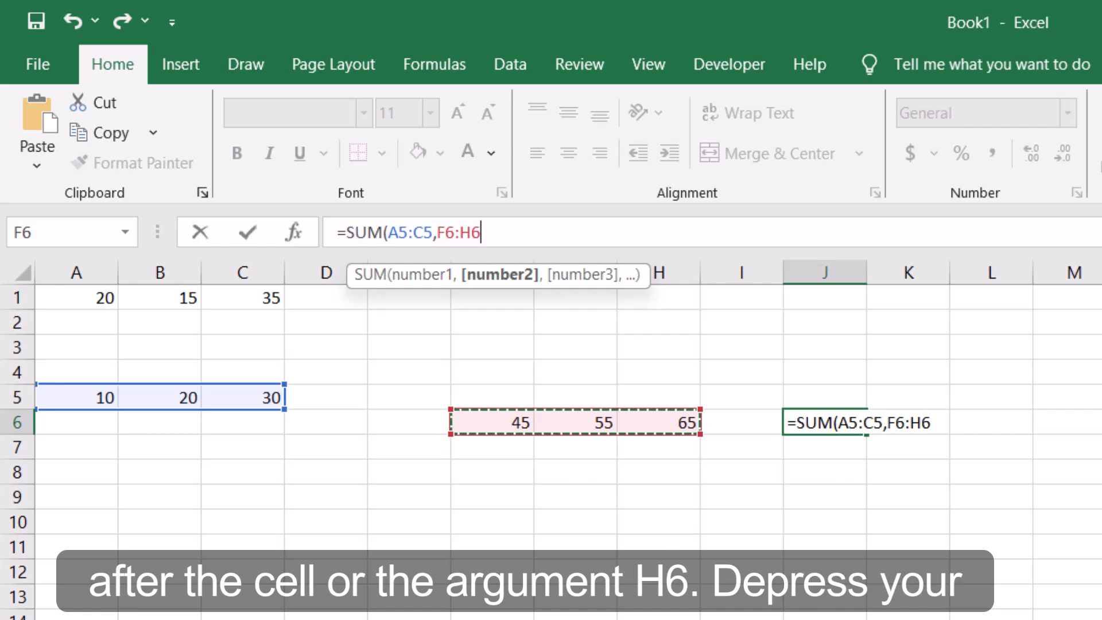
click(520, 239)
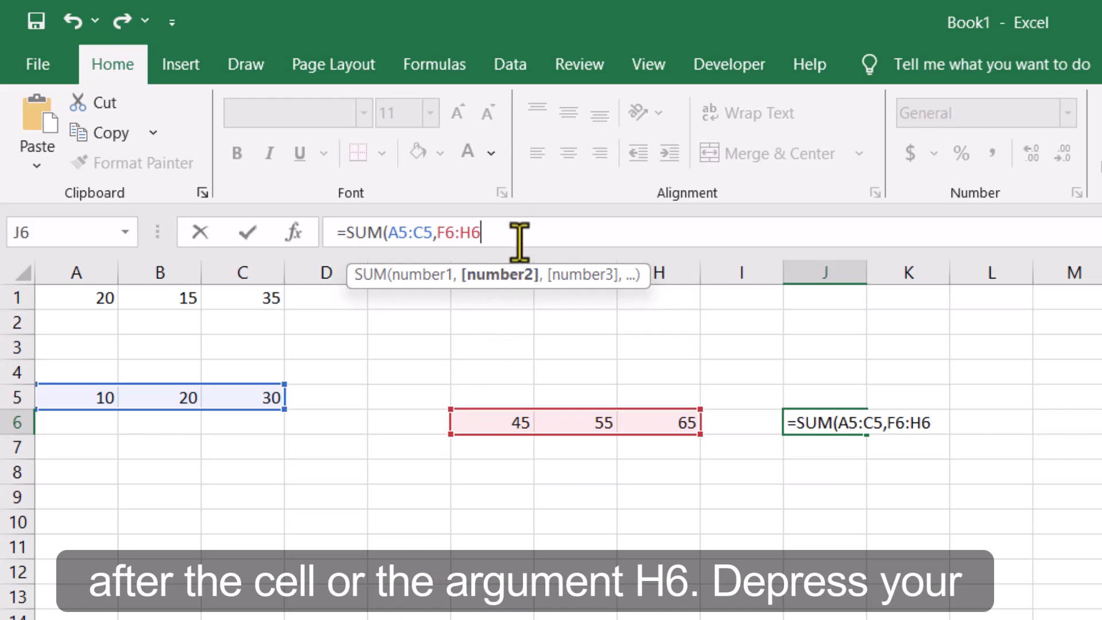
text())
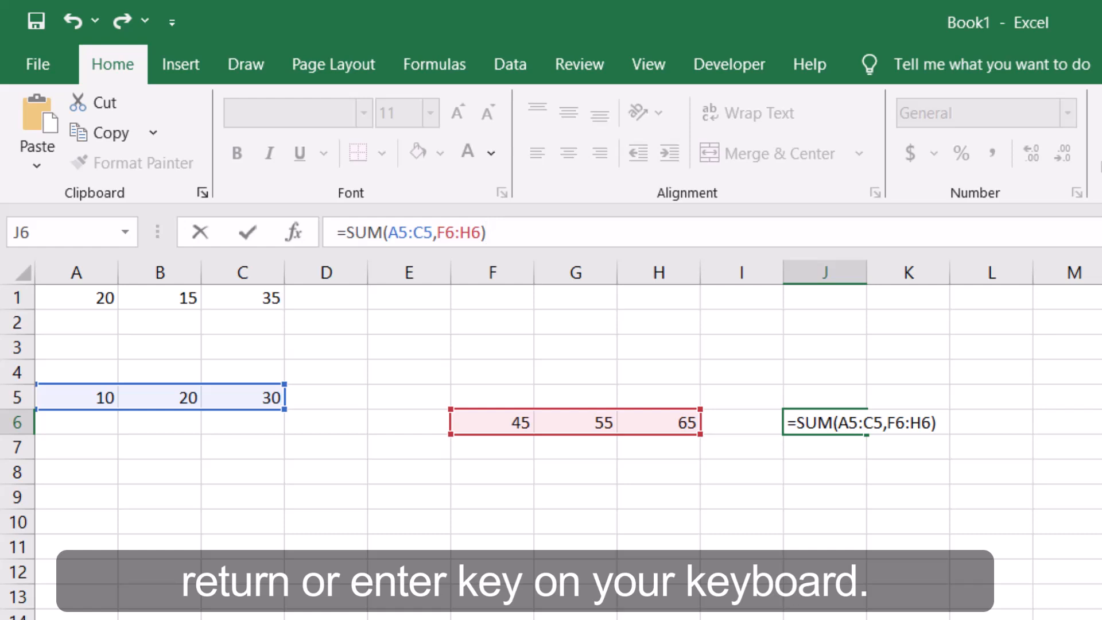
key(Return)
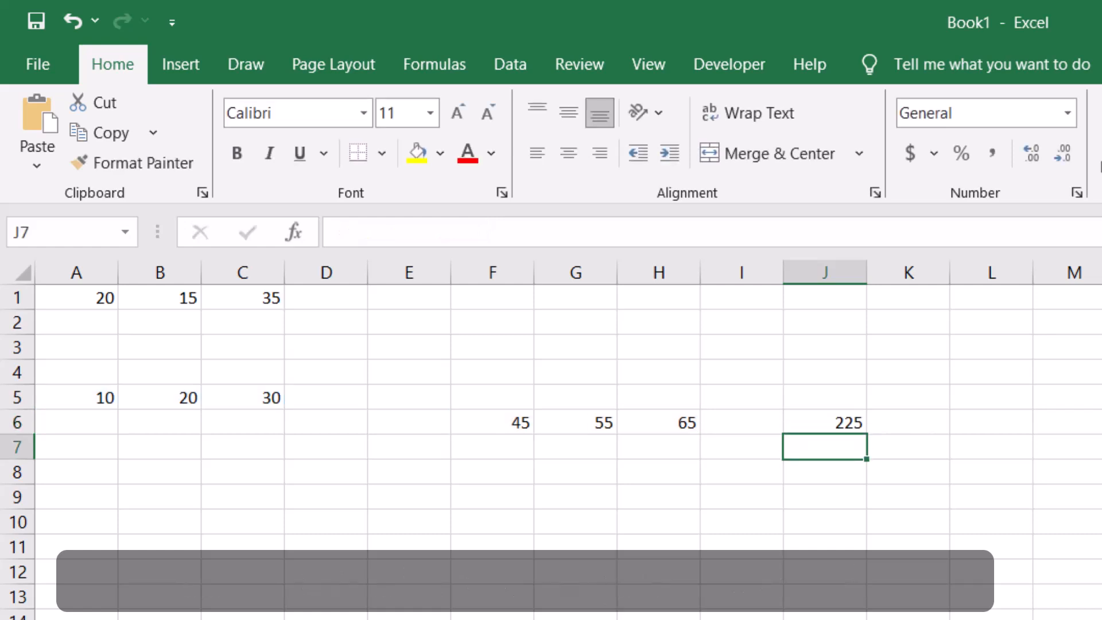